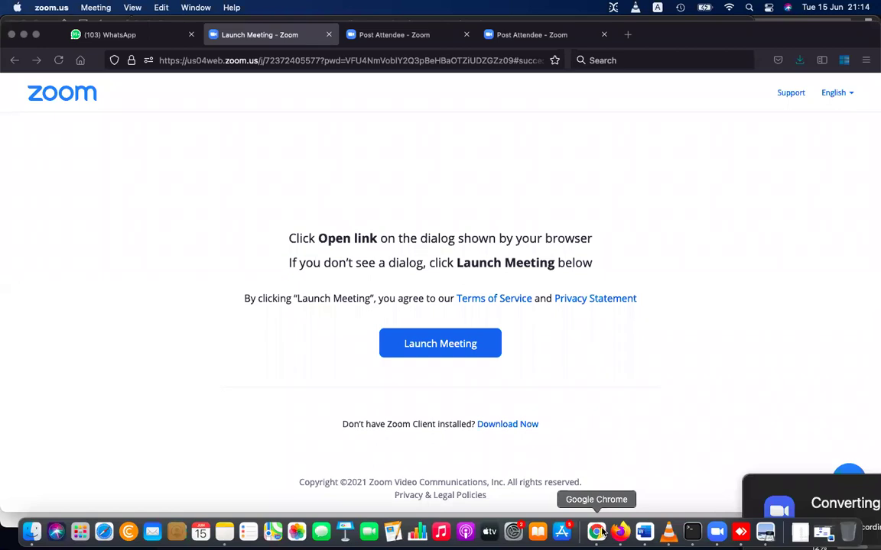
Switch from the Zoom page in Firefox to the Tinkercad circuit in Chrome.
left_click(597, 532)
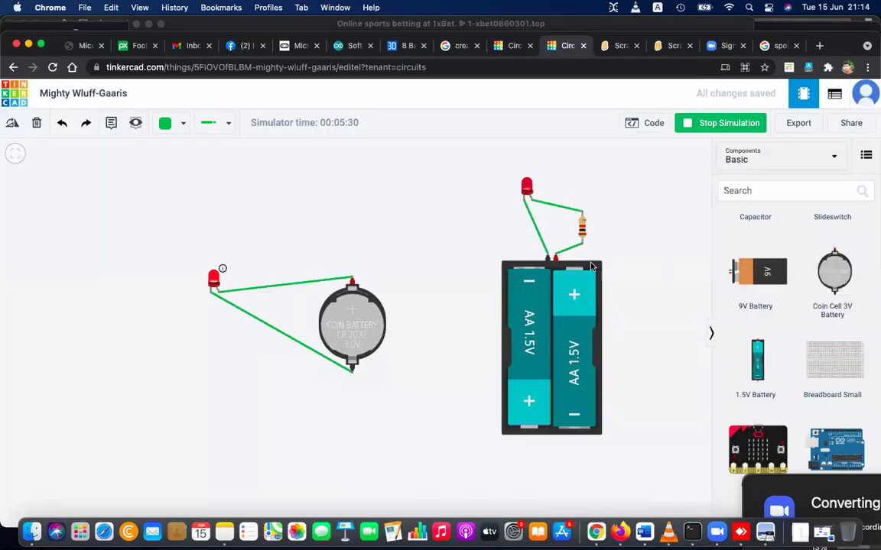
left_click(544, 267)
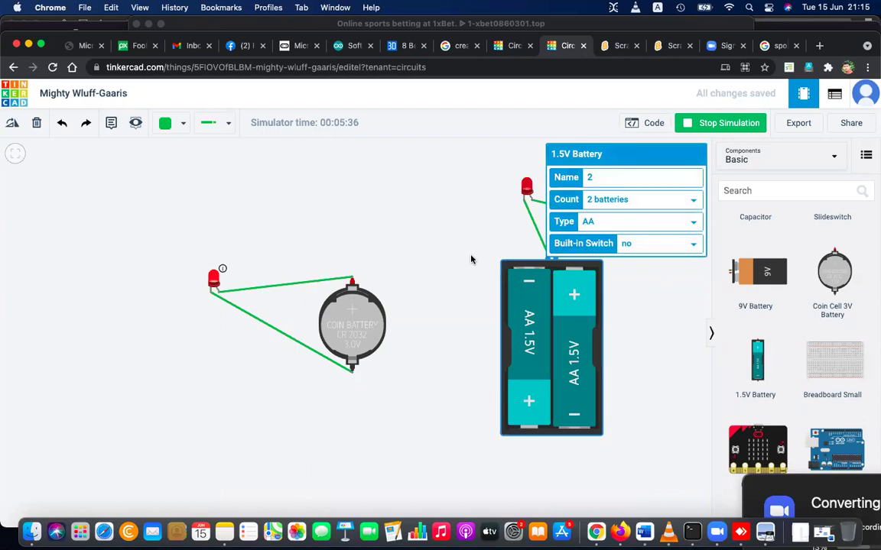
left_click(653, 285)
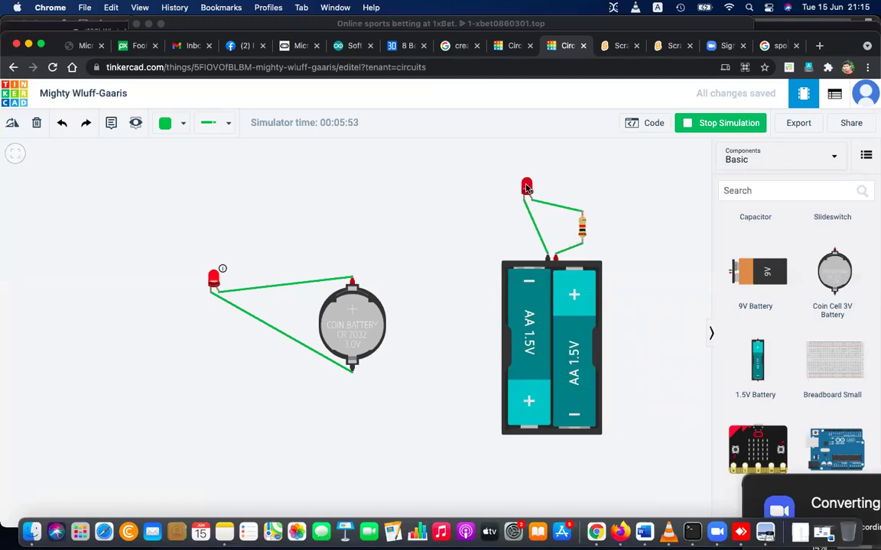
Set the resistor to 230 Ω, changing its unit from kΩ to Ω.
mouse_move(222, 269)
left_click(581, 228)
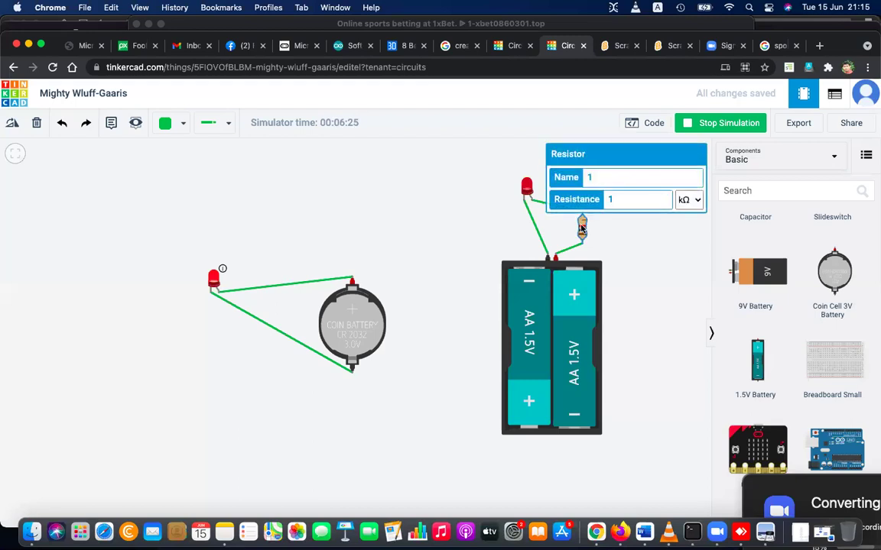
left_click(687, 200)
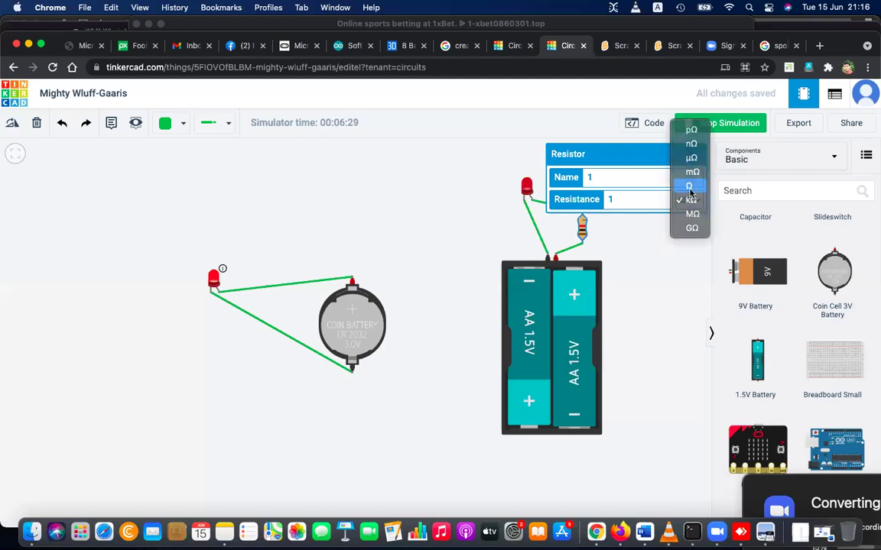
left_click(690, 187)
double_click(643, 198)
type("230")
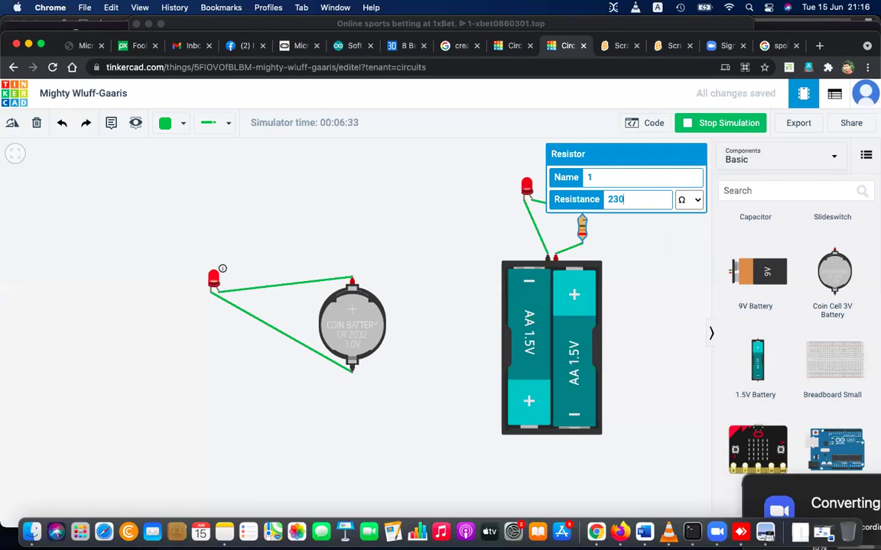
left_click(623, 241)
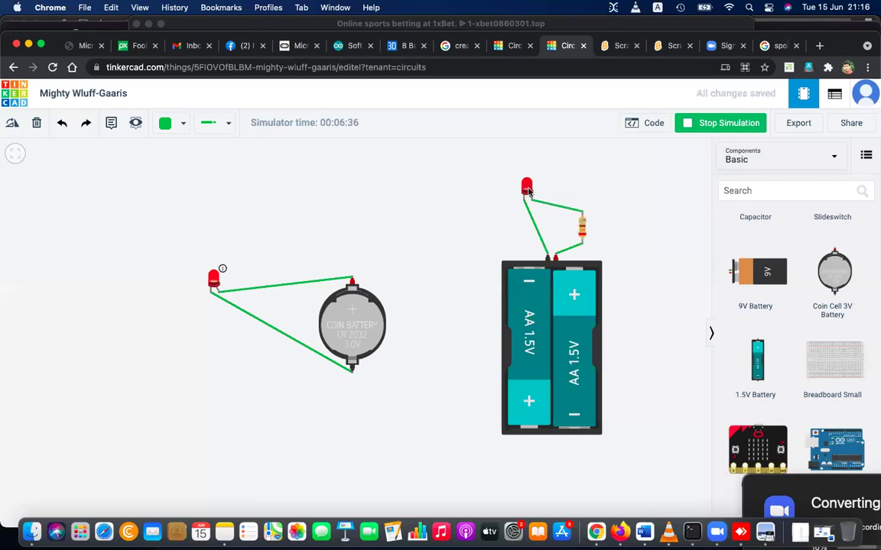
Change the resistor's resistance from 230 to 100 Ω.
left_click(580, 224)
double_click(629, 198)
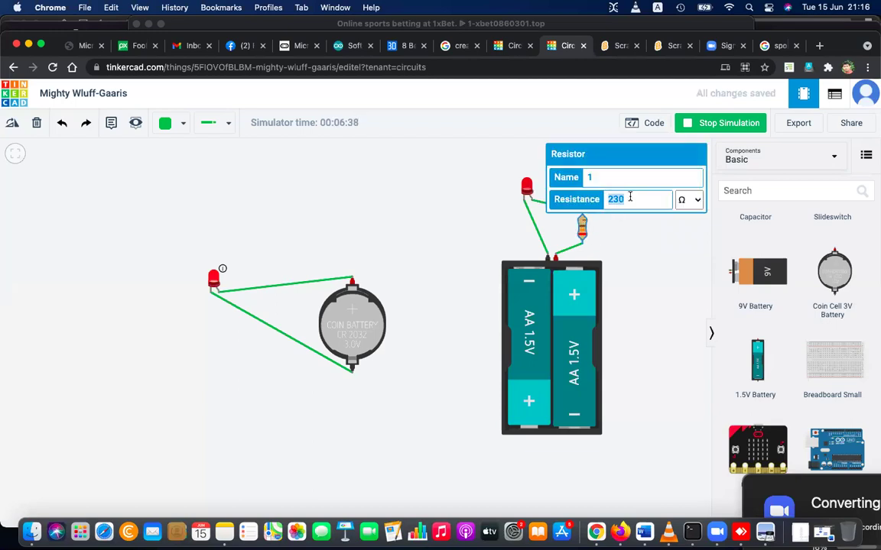
type("100")
left_click(598, 229)
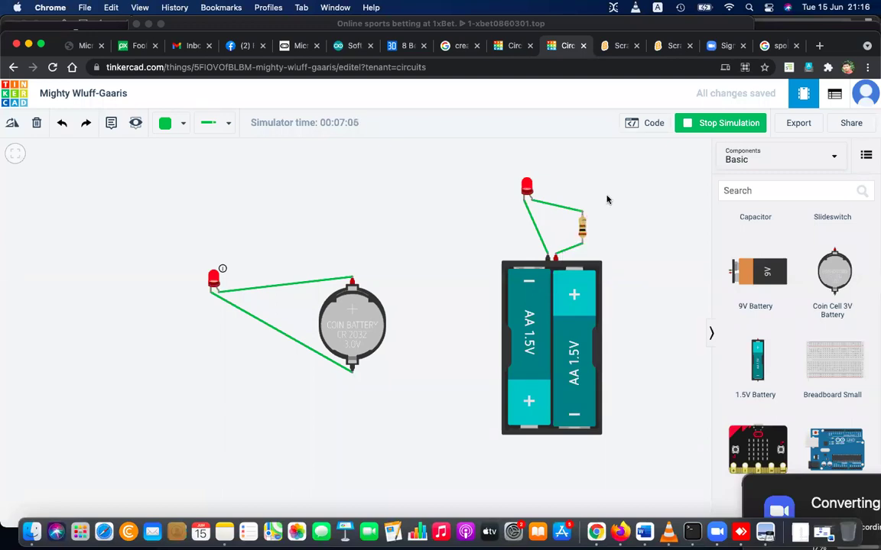
Google 'resistor color code calculator' in a new tab and open the Digi-Key result.
left_click(819, 45)
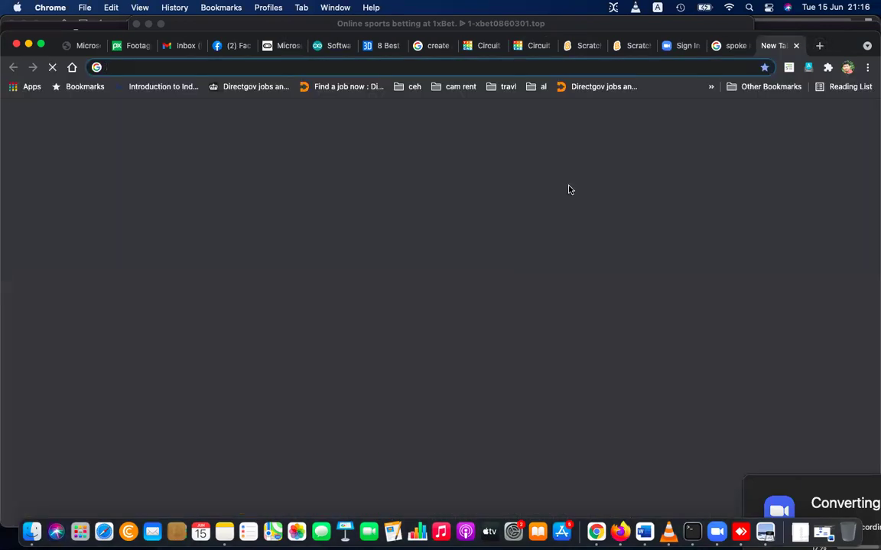
type("g")
key("Return")
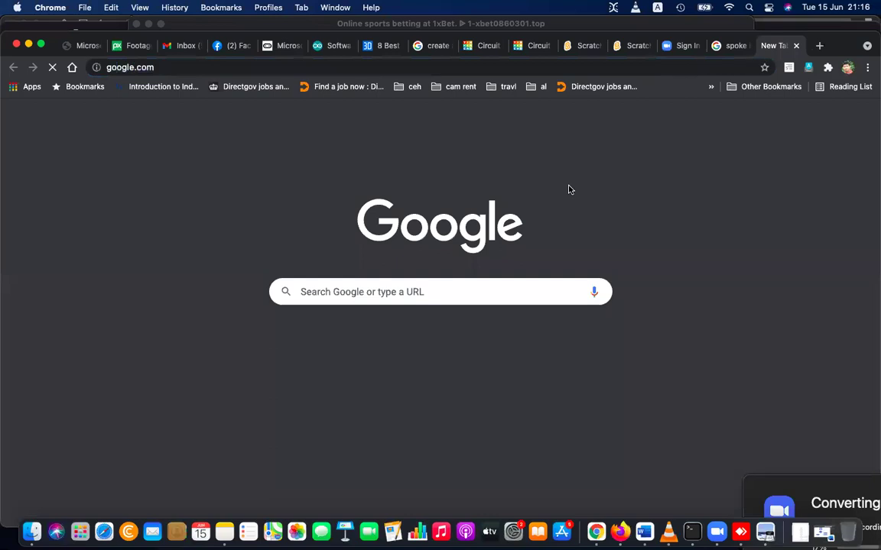
type("res")
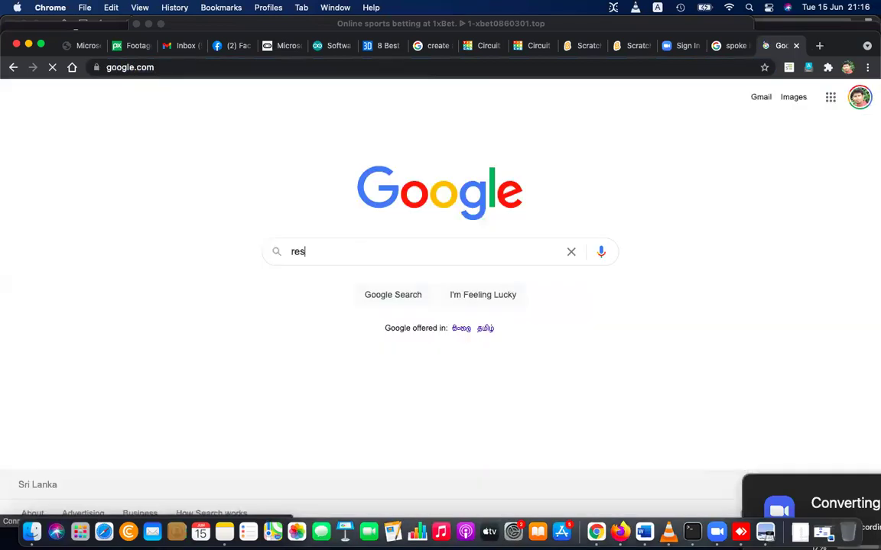
type("istor")
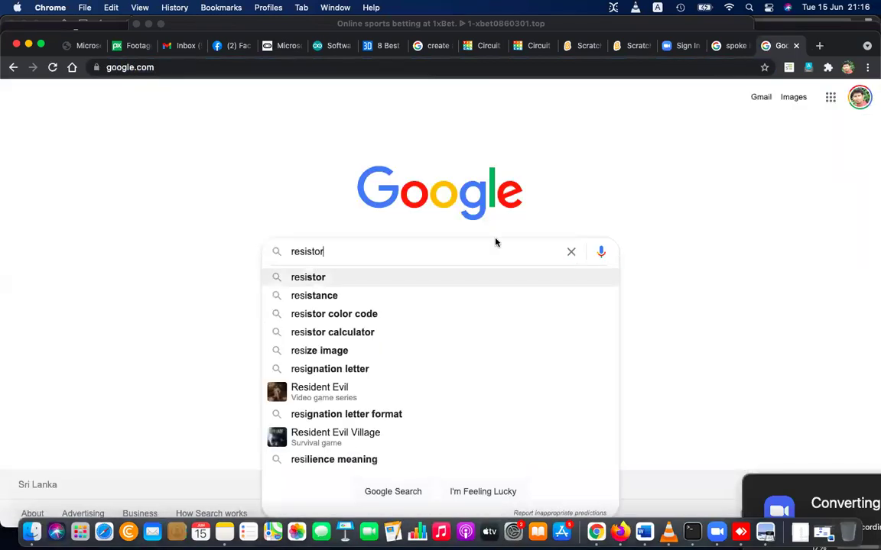
left_click(370, 319)
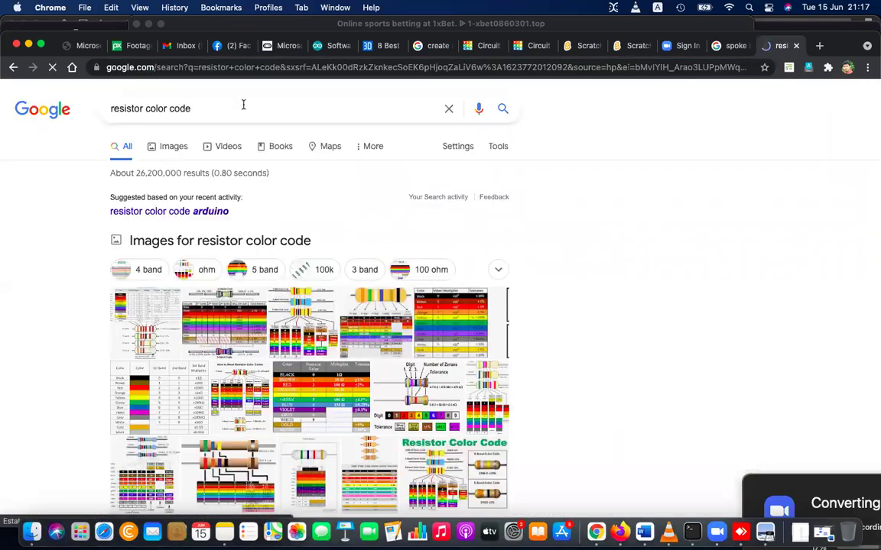
left_click(243, 105)
type("sim")
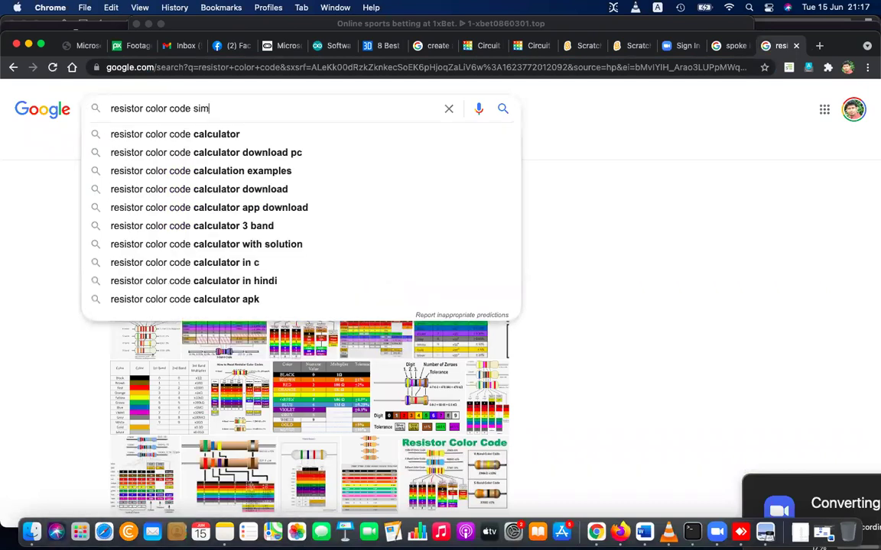
left_click(216, 135)
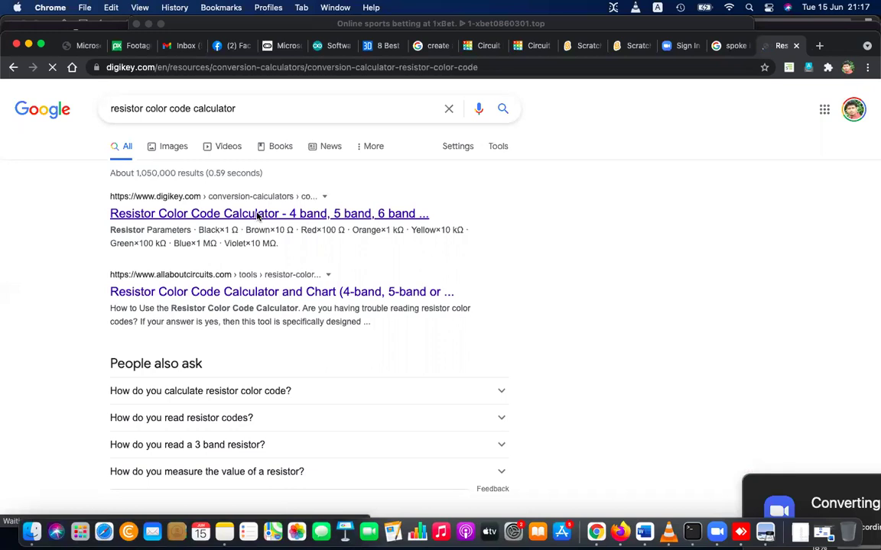
Set the four bands to brown, orange, yellow (×10 kΩ) and grey (±0.05%).
scroll(410, 422, "down", 5)
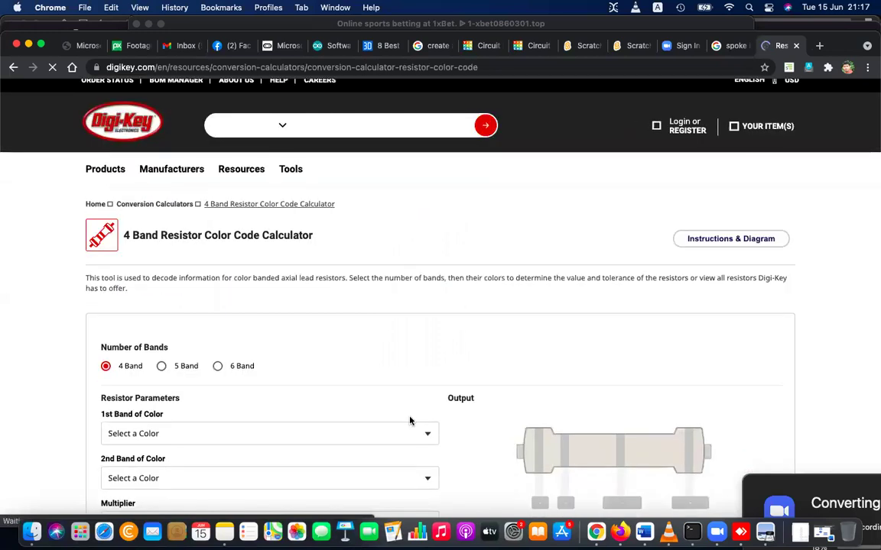
scroll(403, 314, "up", 2)
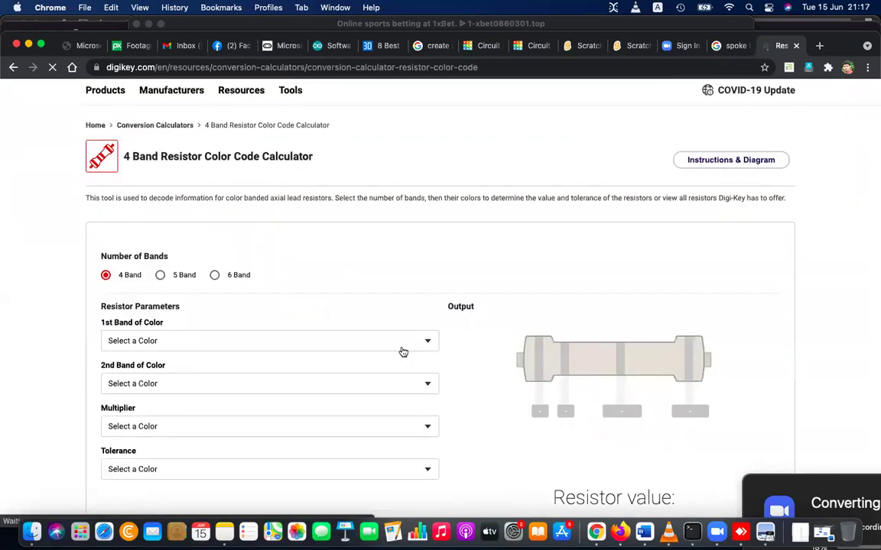
left_click(352, 347)
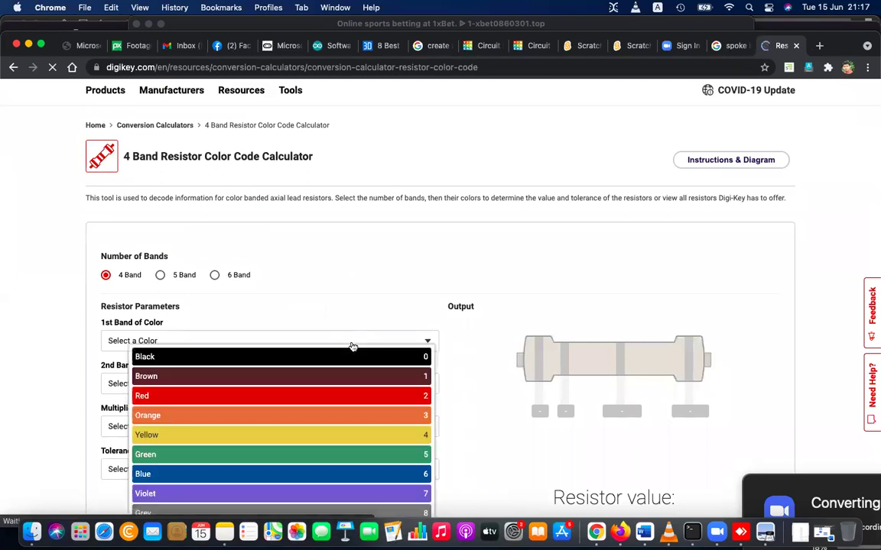
scroll(352, 347, "down", 2)
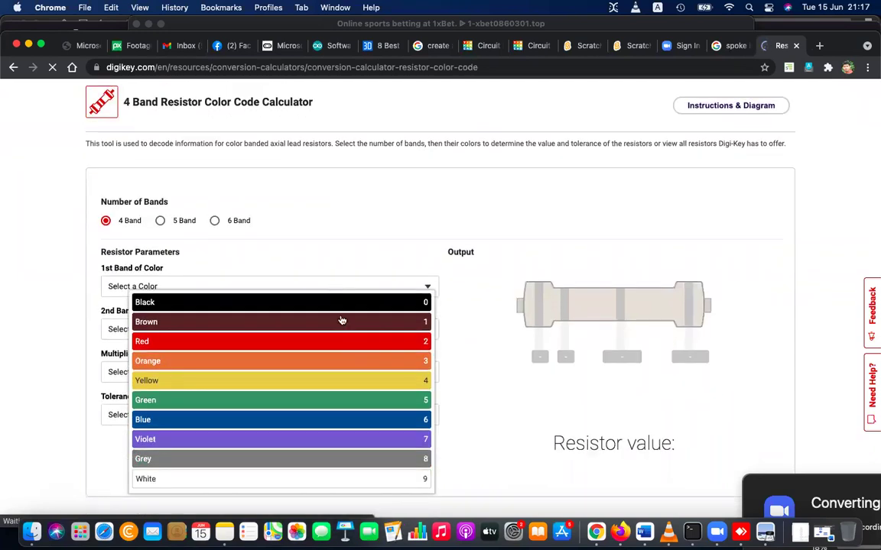
left_click(340, 322)
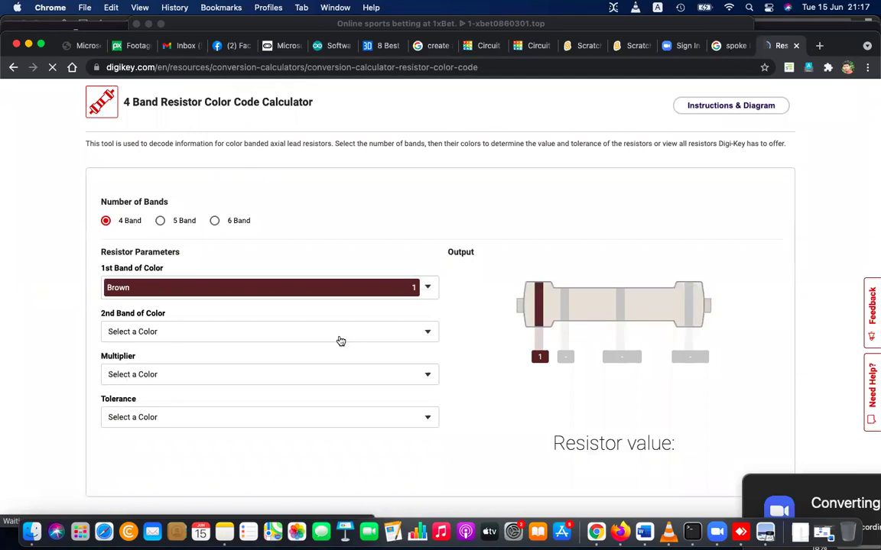
left_click(337, 333)
left_click(317, 405)
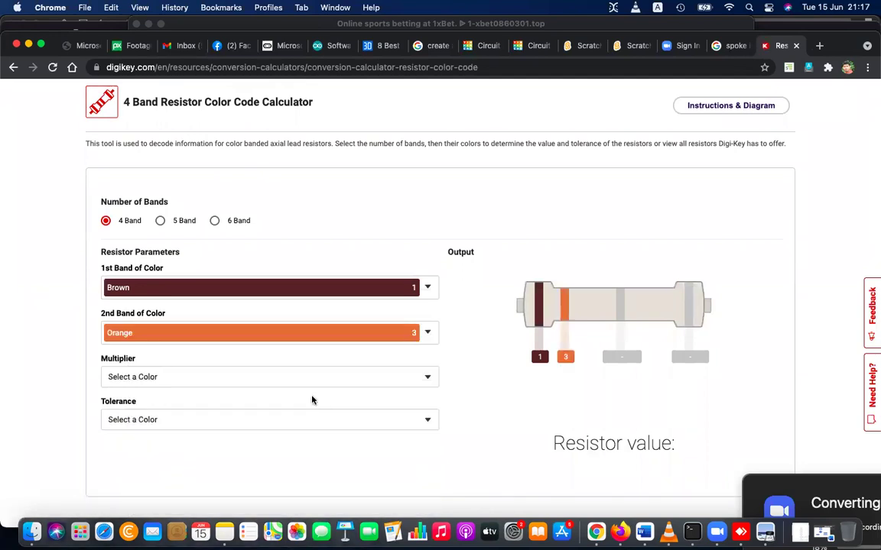
left_click(290, 382)
left_click(288, 480)
left_click(311, 419)
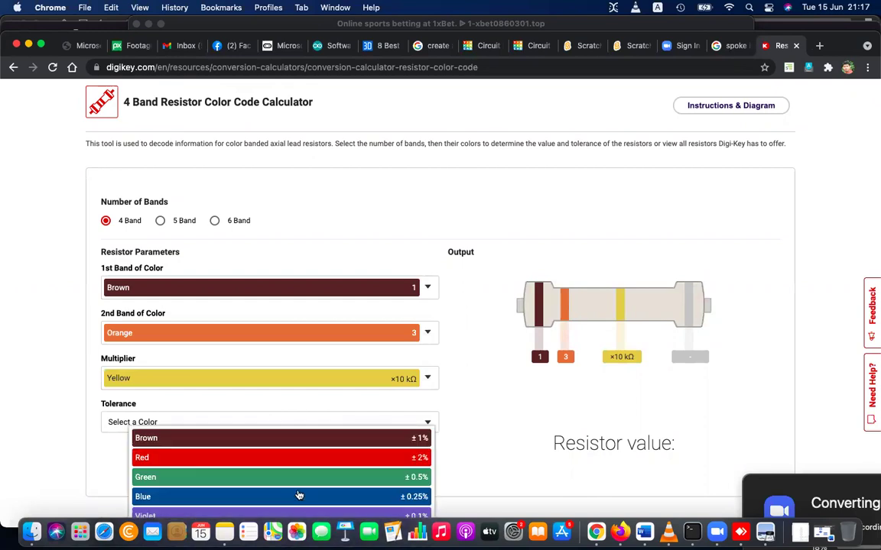
scroll(290, 497, "down", 2)
scroll(235, 441, "down", 2)
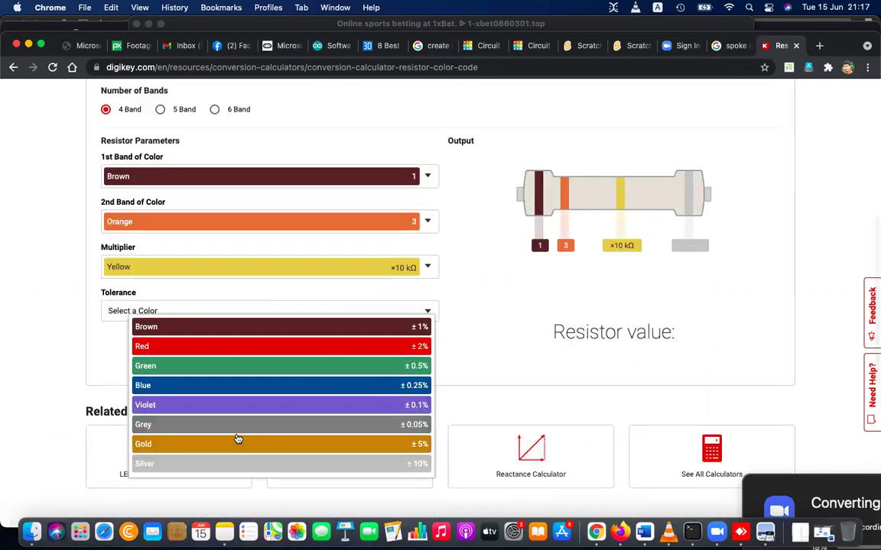
key("Return")
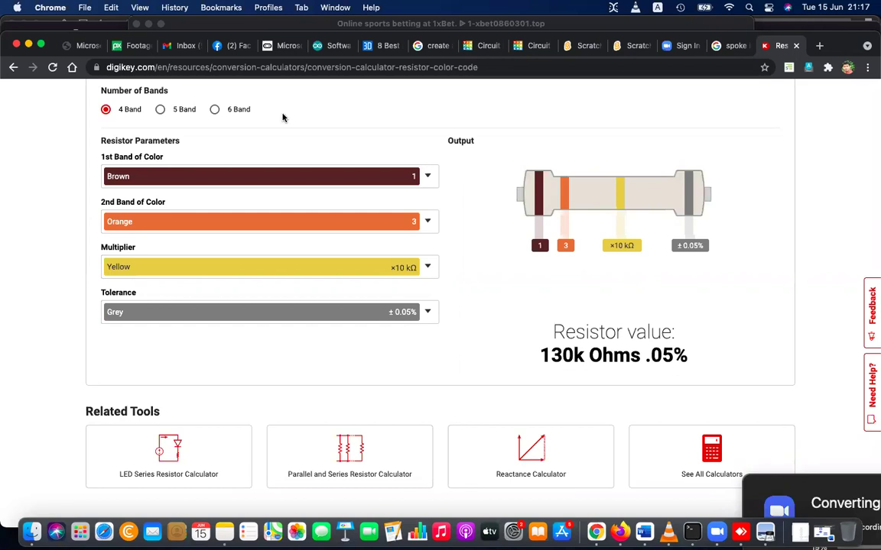
Change the first band to black and the second band to green, giving 50k Ohms.
left_click(286, 176)
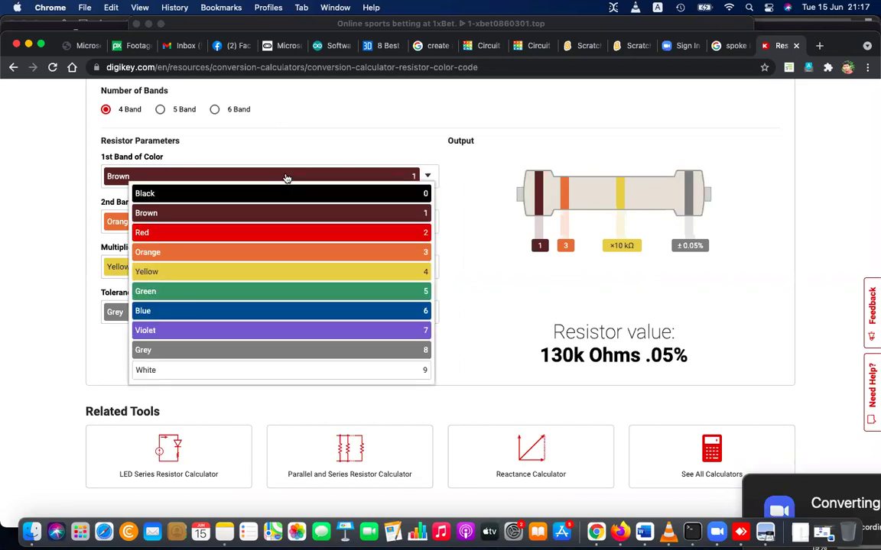
left_click(276, 331)
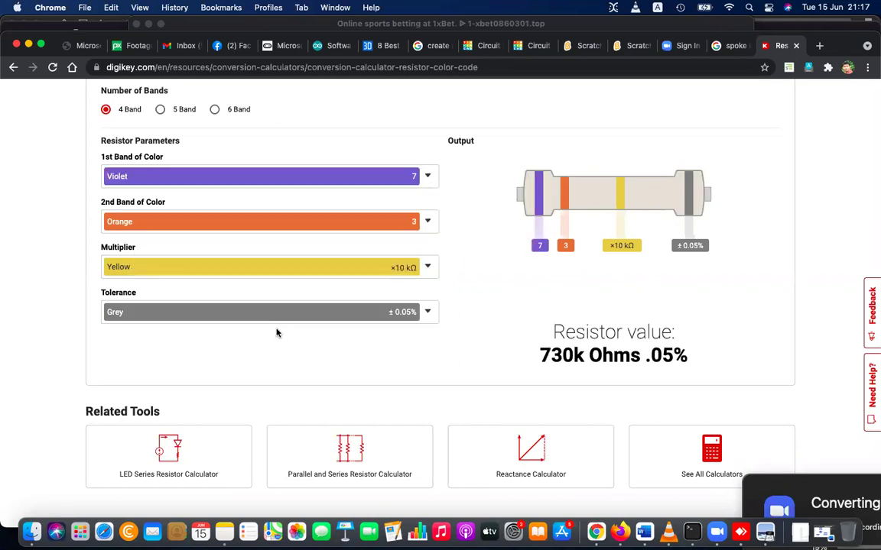
left_click(247, 180)
left_click(248, 196)
left_click(239, 231)
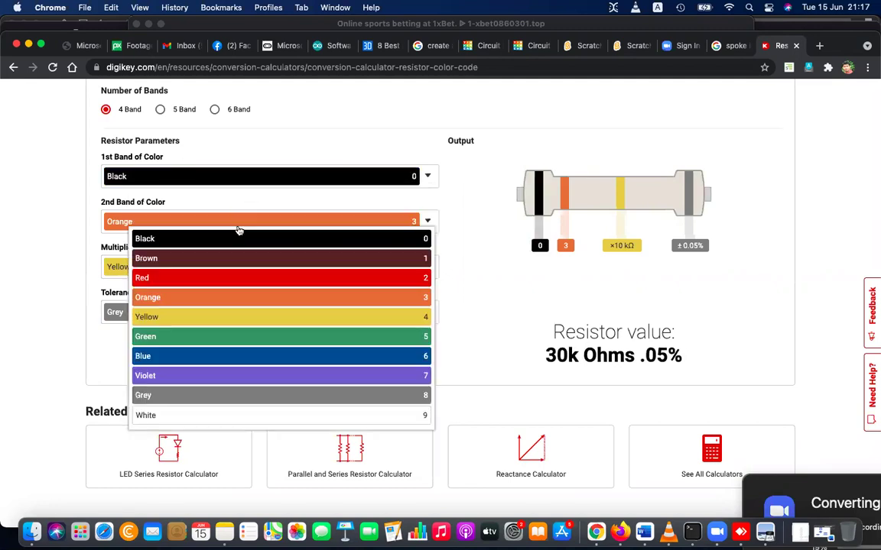
left_click(249, 243)
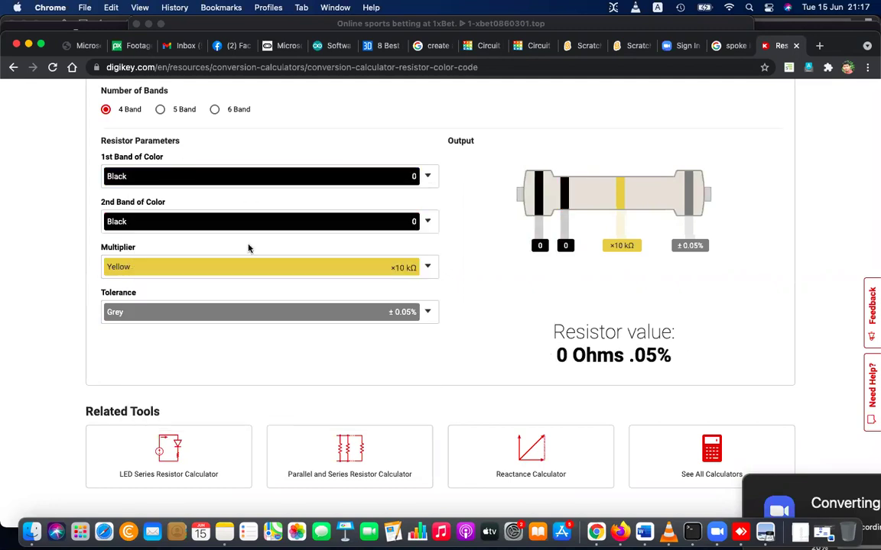
left_click(284, 225)
left_click(269, 340)
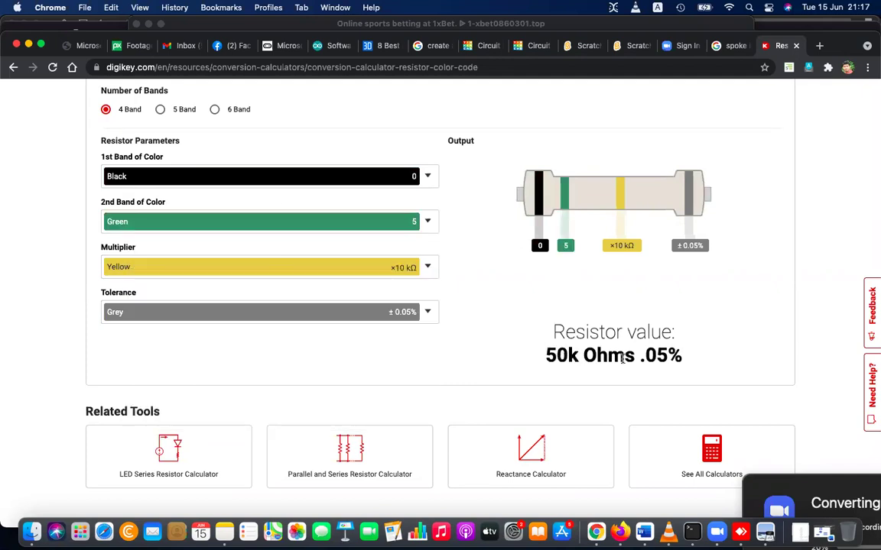
scroll(569, 272, "up", 2)
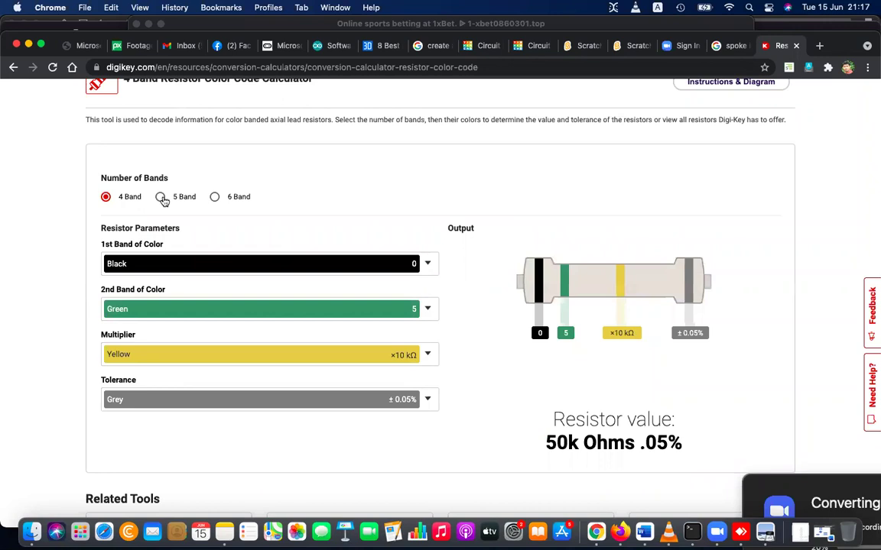
Switch to 5 bands, make the third band orange (530k Ohms), then return to Tinkercad.
left_click(161, 198)
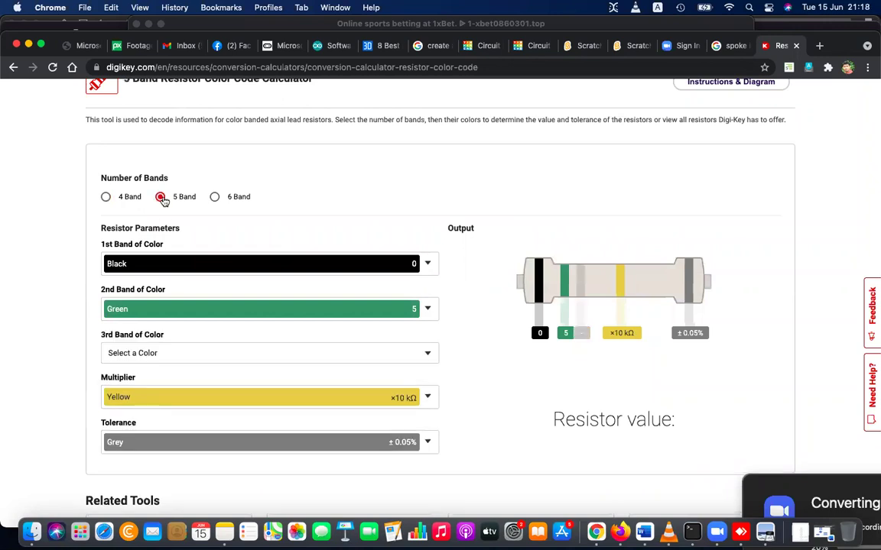
left_click(201, 355)
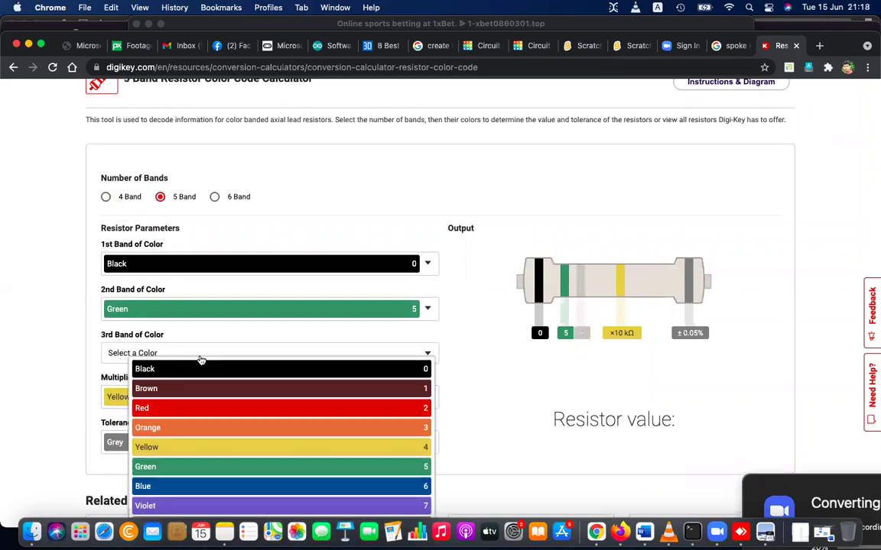
left_click(207, 426)
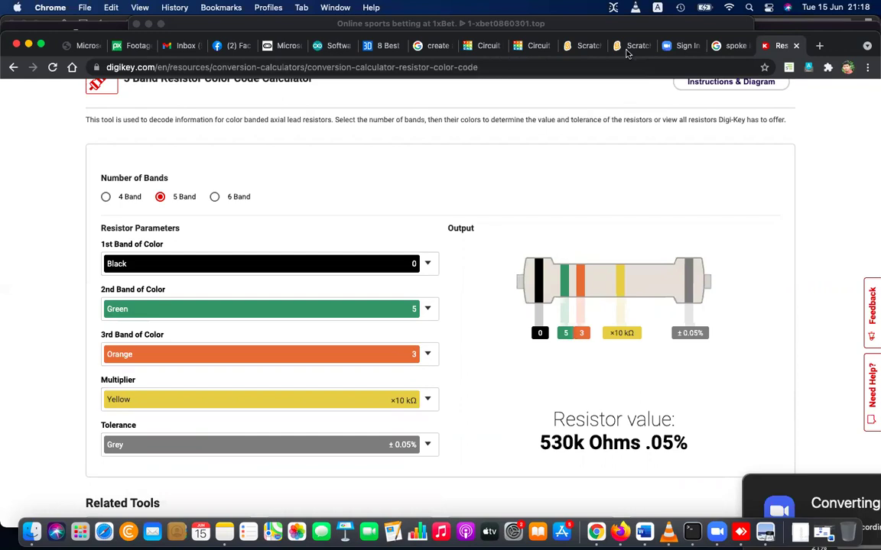
left_click(527, 46)
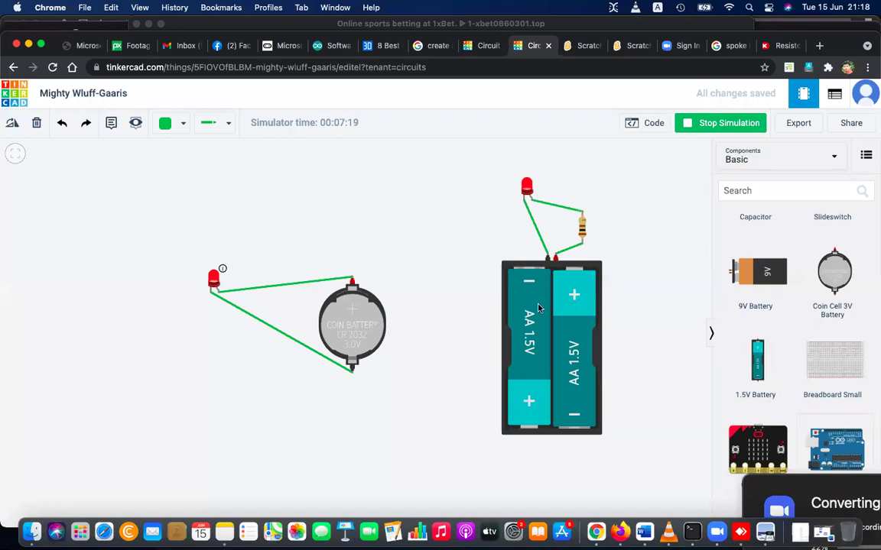
Delete the two-AA battery pack and the coin cell battery with their wires.
left_click(524, 280)
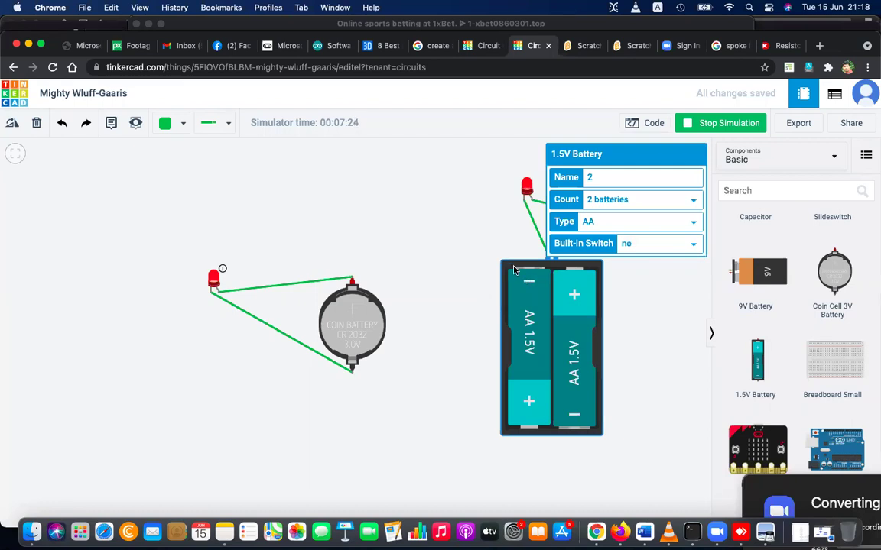
left_click(36, 124)
left_click(344, 321)
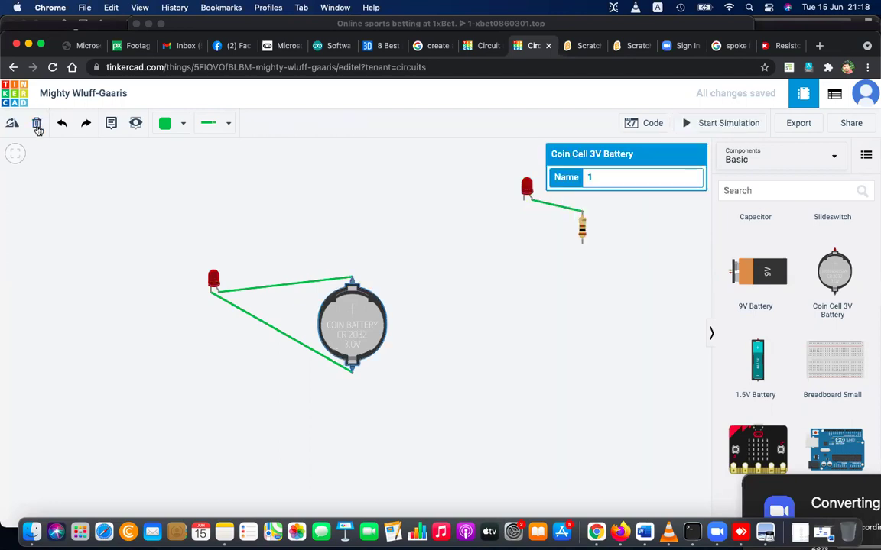
left_click(36, 124)
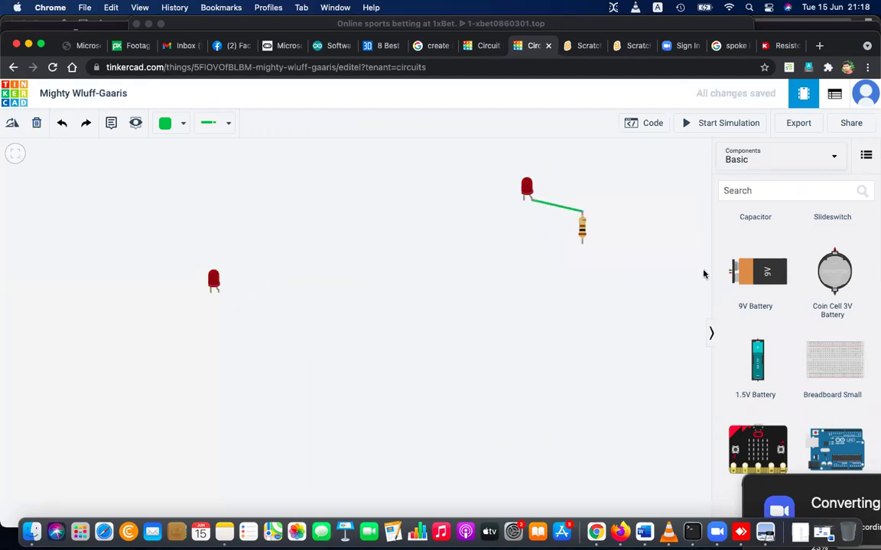
scroll(704, 274, "up", 2)
scroll(704, 273, "down", 2)
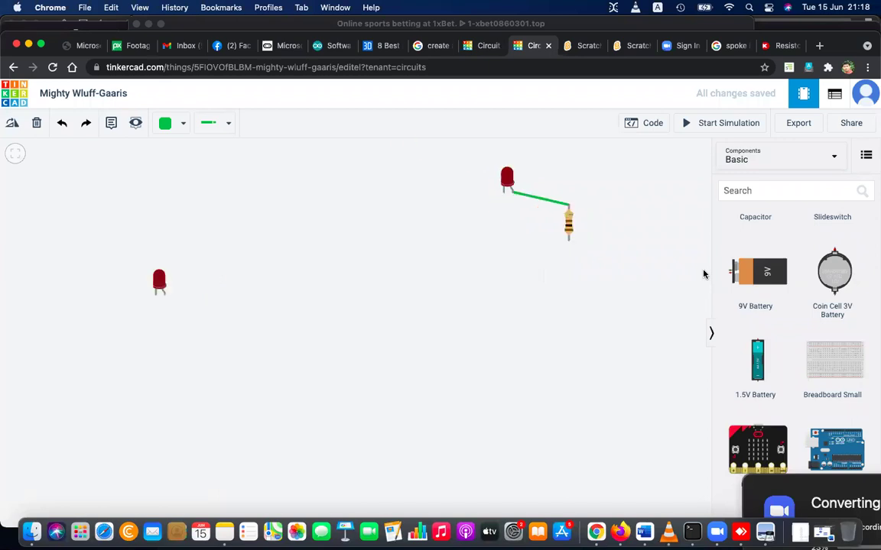
scroll(704, 274, "down", 1)
scroll(785, 358, "down", 1)
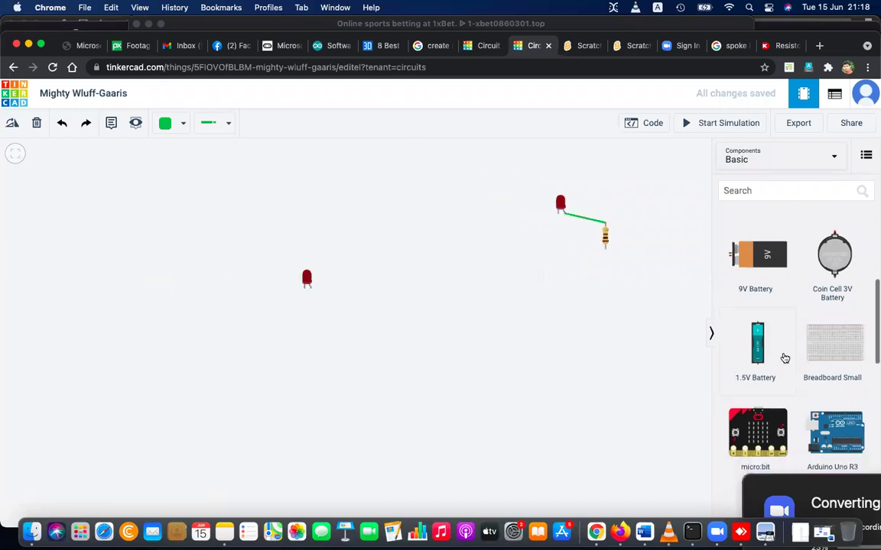
scroll(785, 358, "up", 3)
scroll(784, 359, "down", 6)
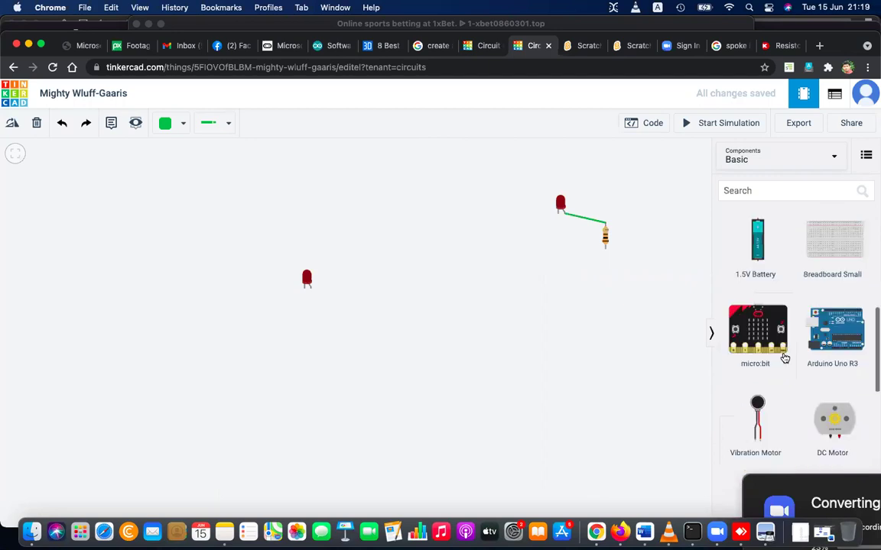